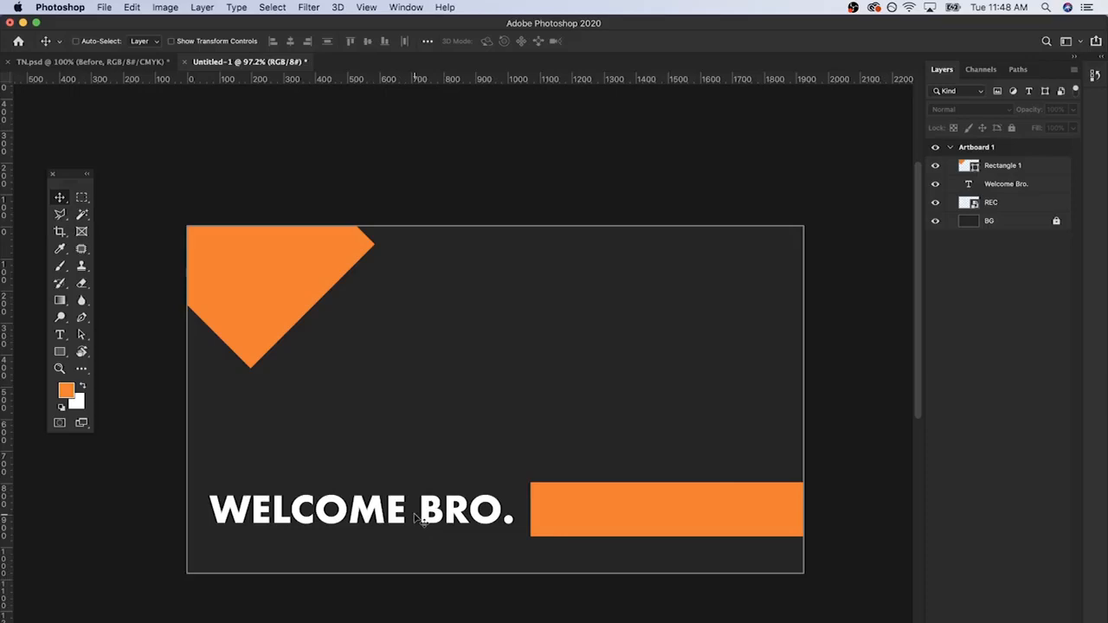
Step: Turn on layer Auto-Select for the Move tool and select the orange bar, the text and the diamond directly on the artboard
left_click(1010, 172)
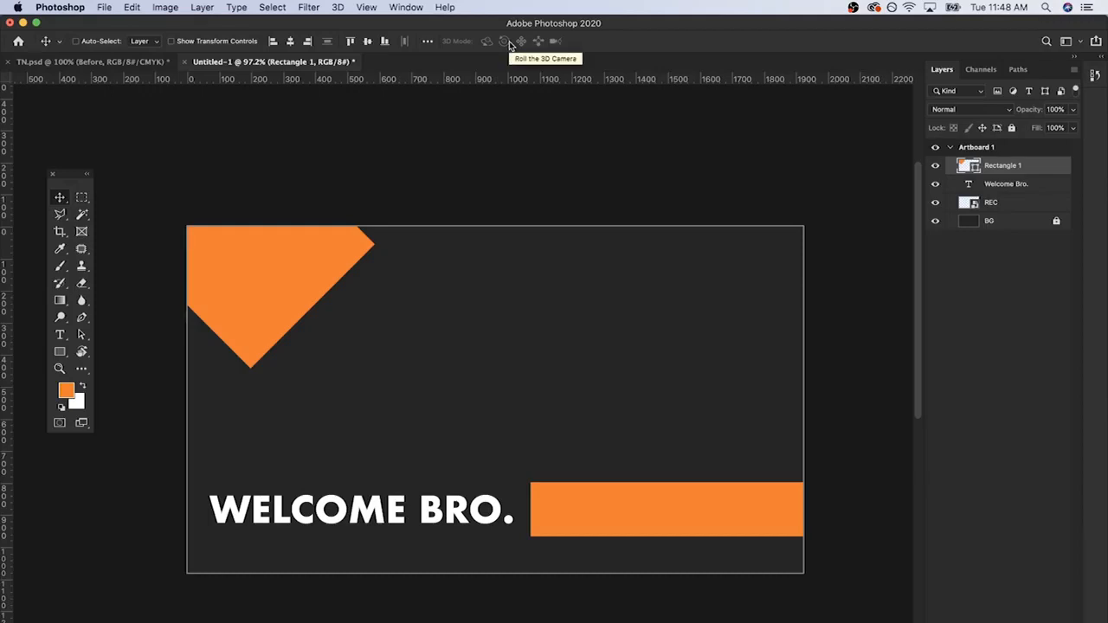
left_click(89, 42)
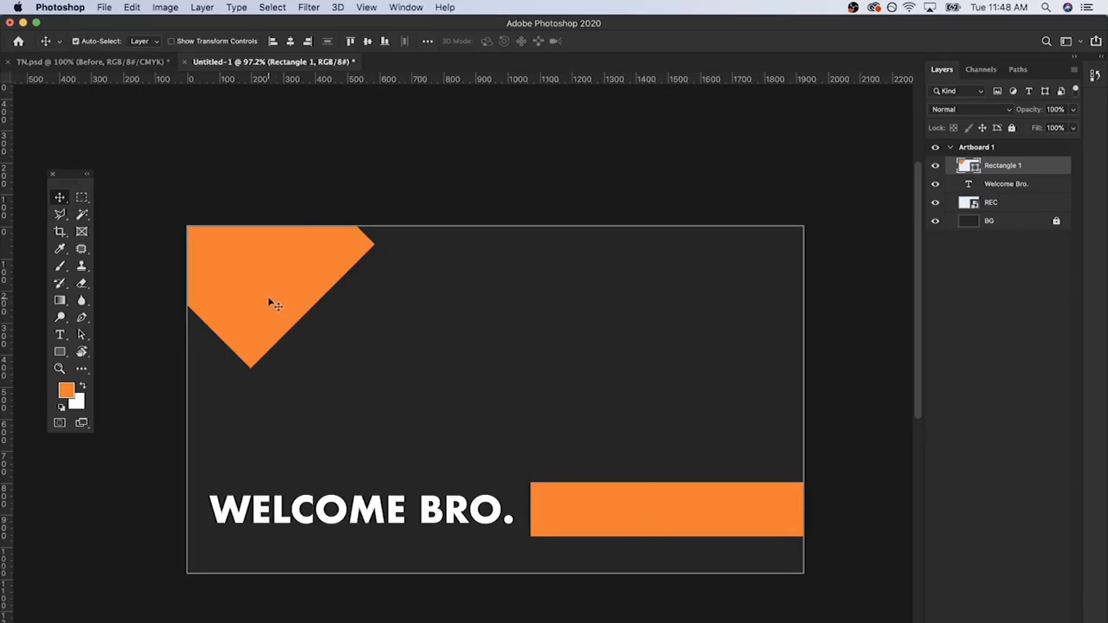
left_click(615, 515)
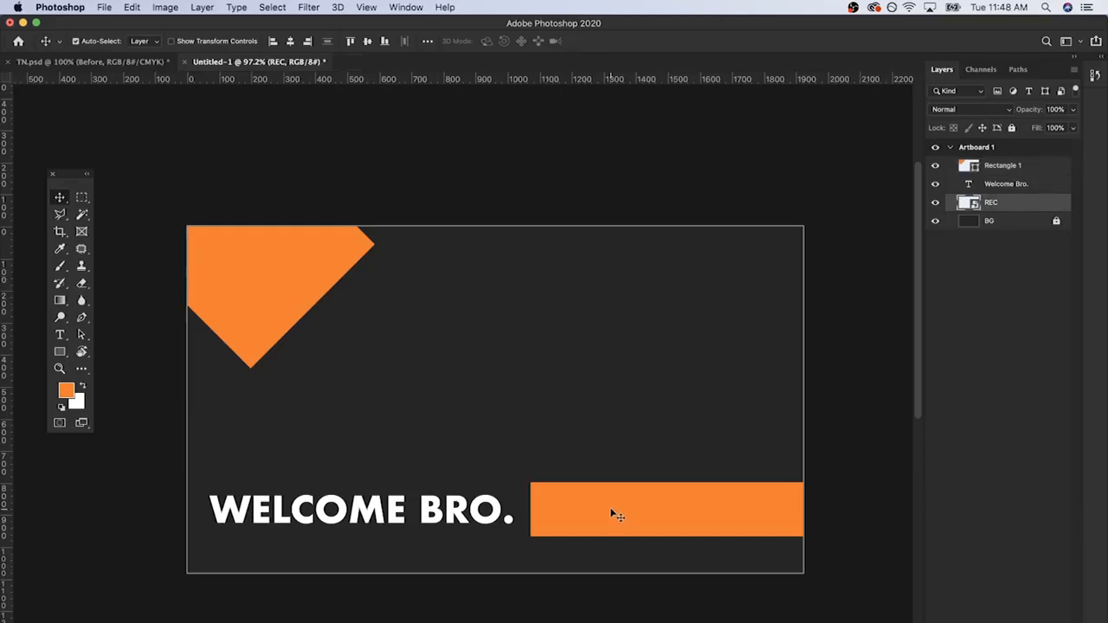
left_click(485, 509)
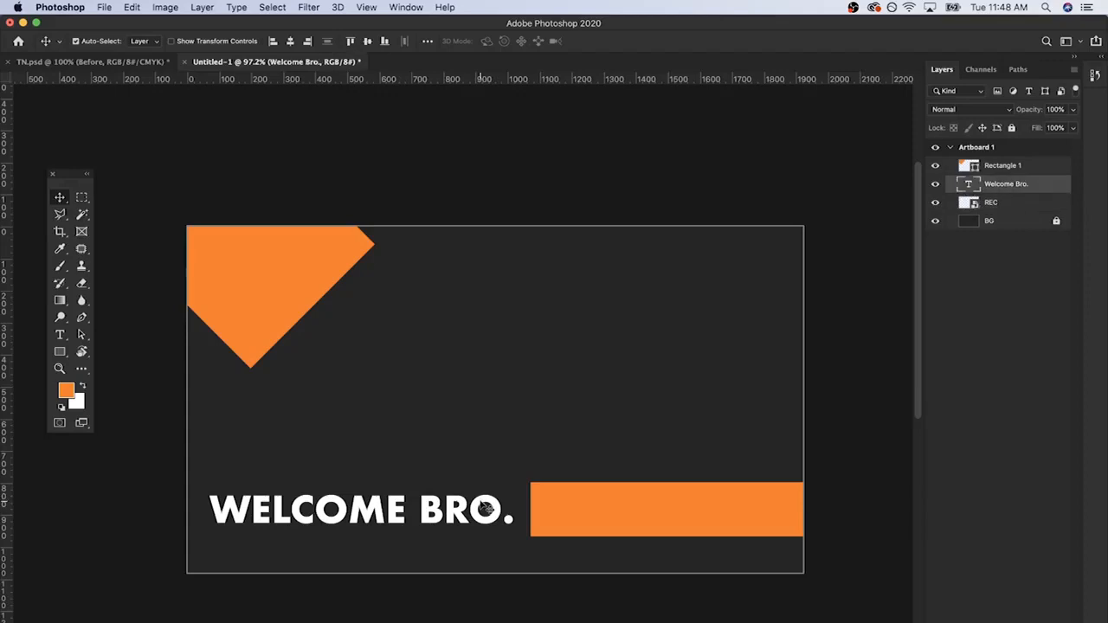
left_click(442, 399)
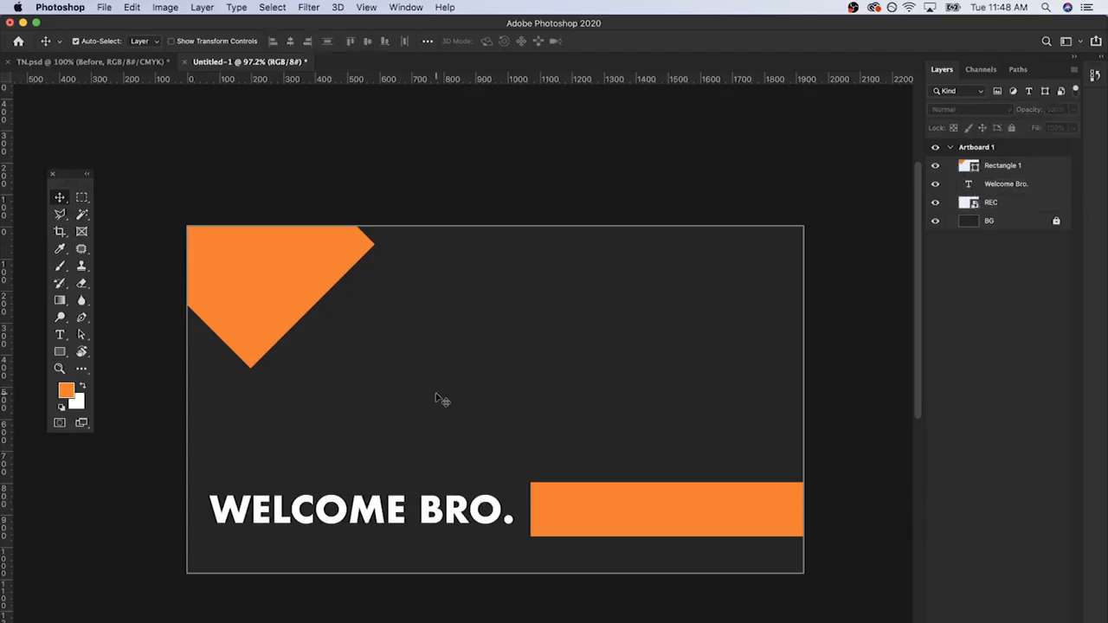
left_click(270, 276)
left_click(629, 528)
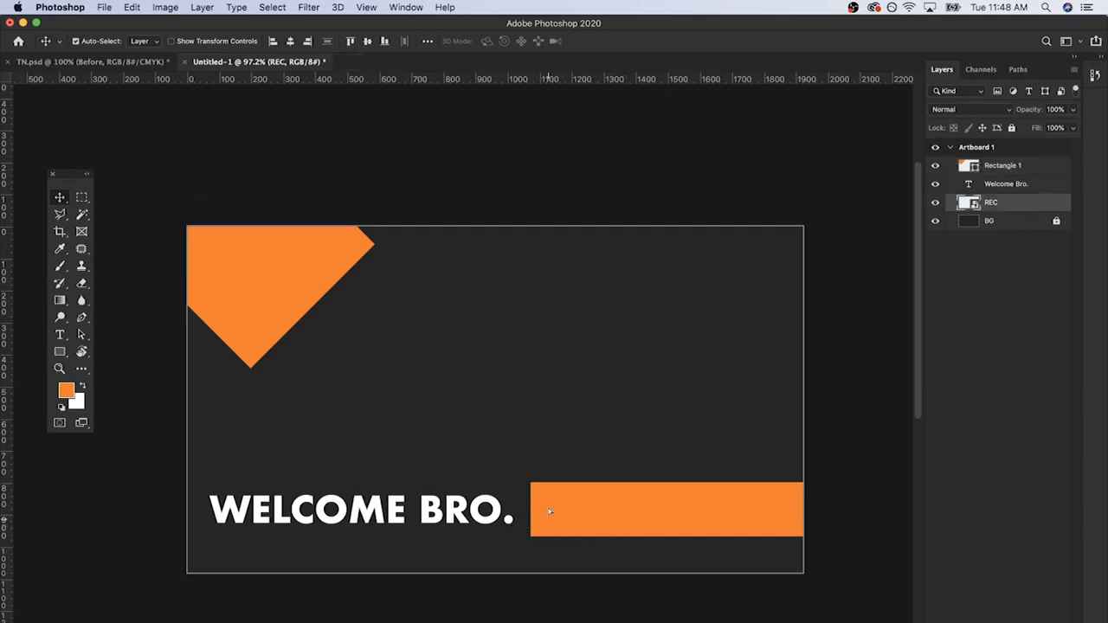
Step: Move the orange bar up the artboard, the WELCOME BRO. text to the lower right, and the diamond deeper into the upper-left corner
left_click_drag(542, 519, 548, 327)
left_click_drag(332, 520, 579, 387)
left_click_drag(276, 269, 385, 390)
left_click_drag(528, 374, 506, 530)
left_click_drag(394, 398, 230, 252)
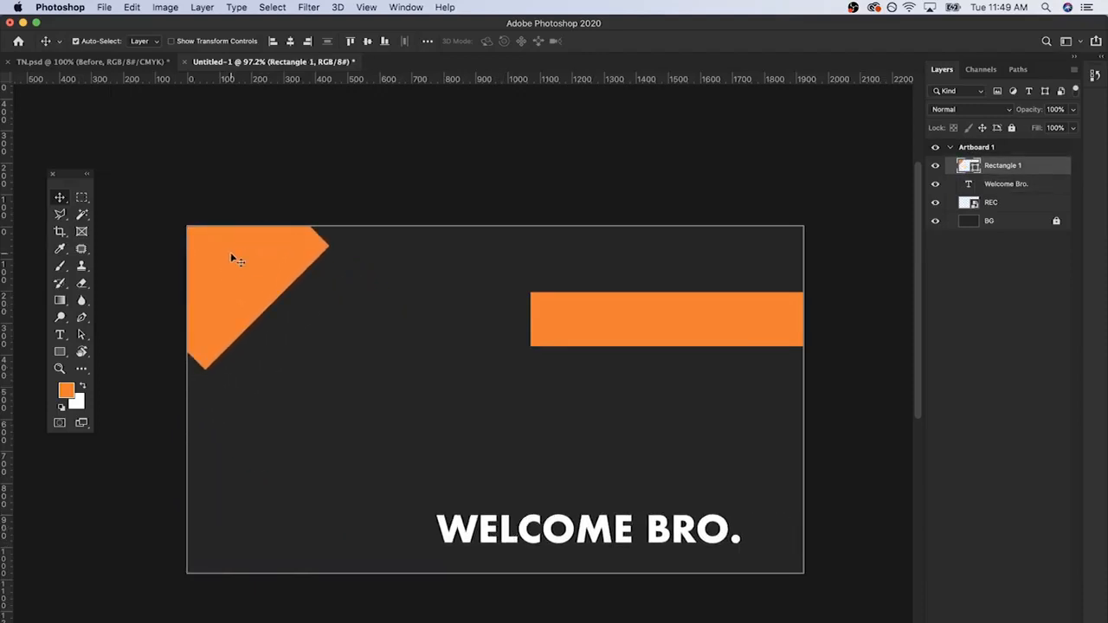
Step: Keep the Move tool's Auto-Select target at Layer and turn Auto-Select off
left_click(156, 41)
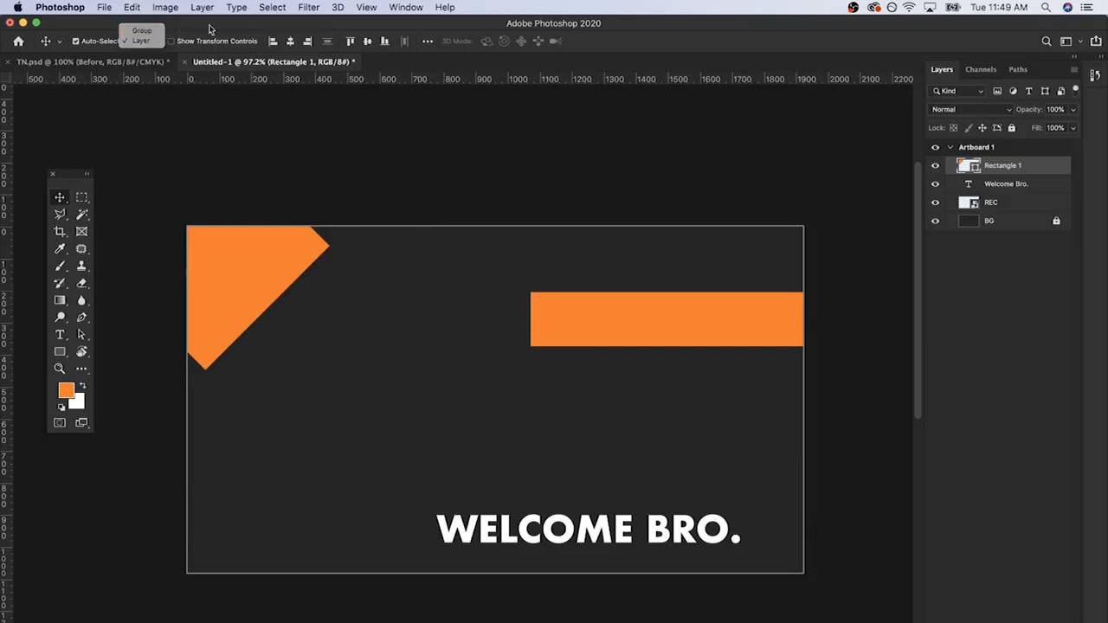
left_click(143, 40)
left_click(86, 44)
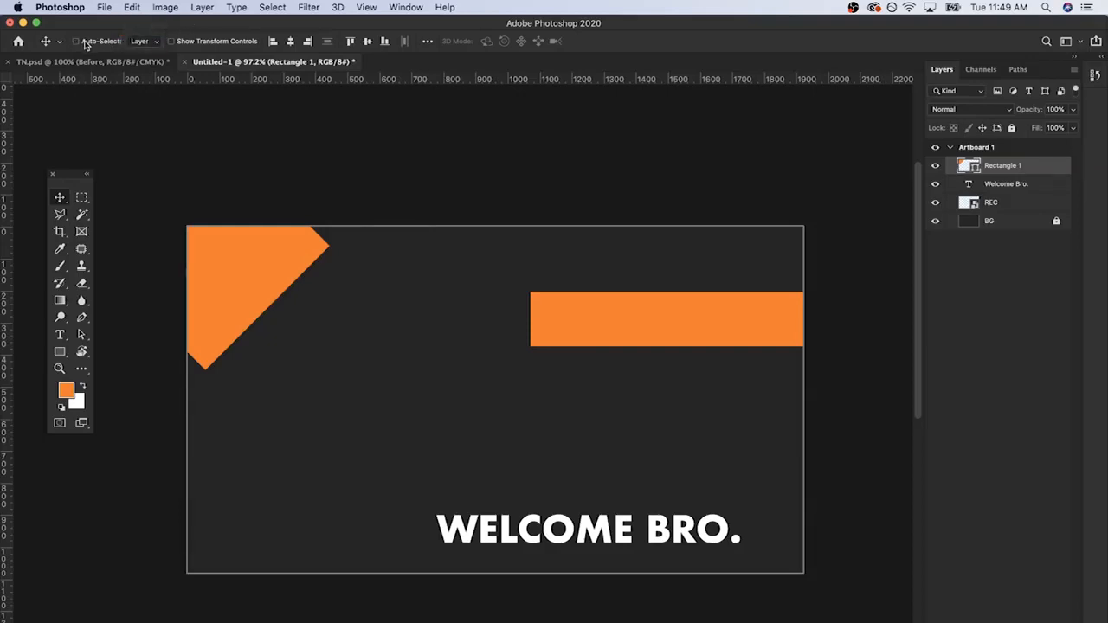
Step: Try moving the orange diamond toward the middle of the artboard and rotating it with the transform controls
left_click(196, 43)
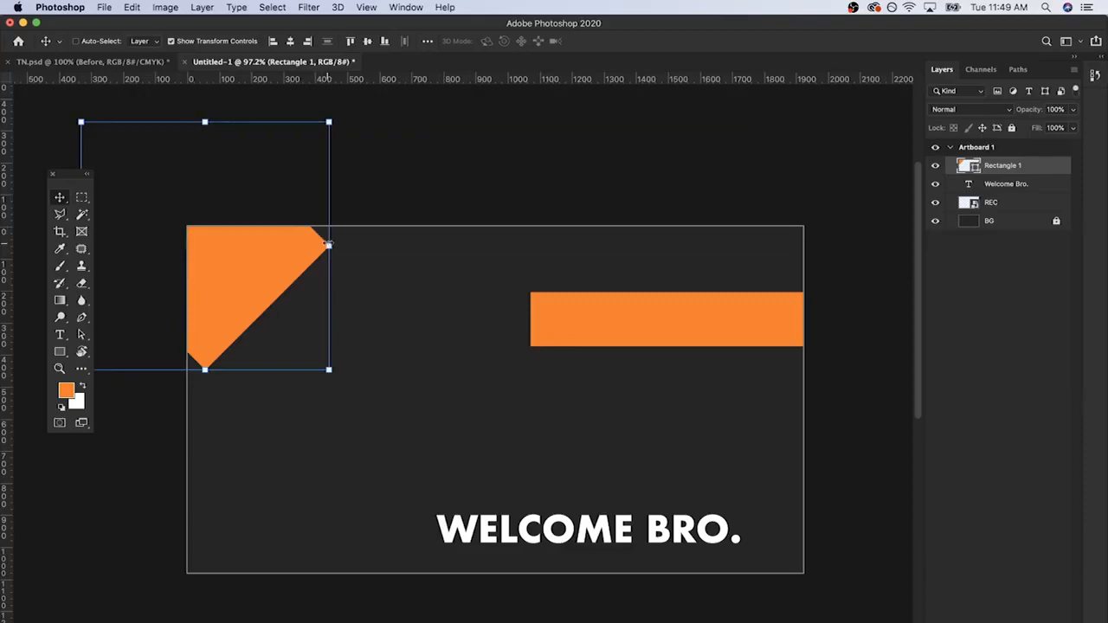
left_click(328, 246)
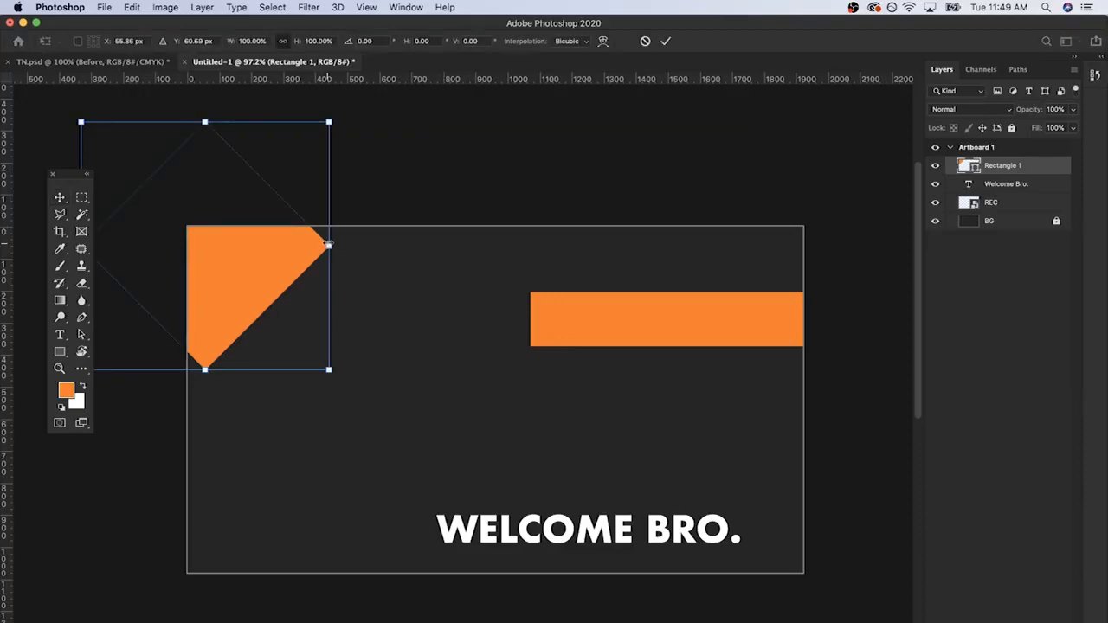
left_click_drag(280, 252, 459, 368)
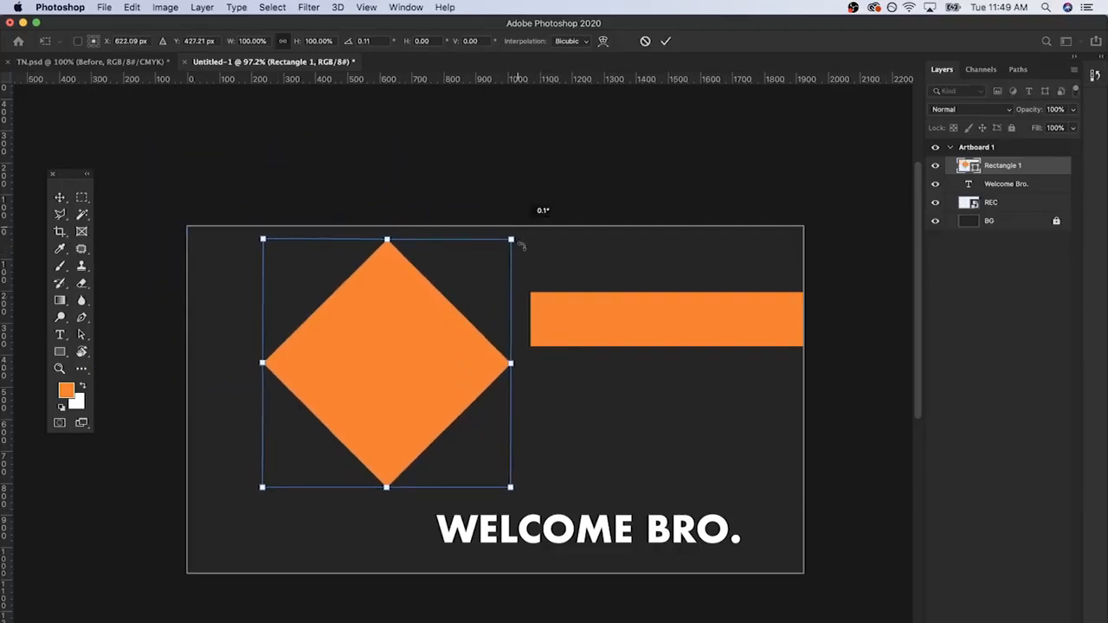
left_click_drag(519, 240, 442, 426)
left_click(645, 40)
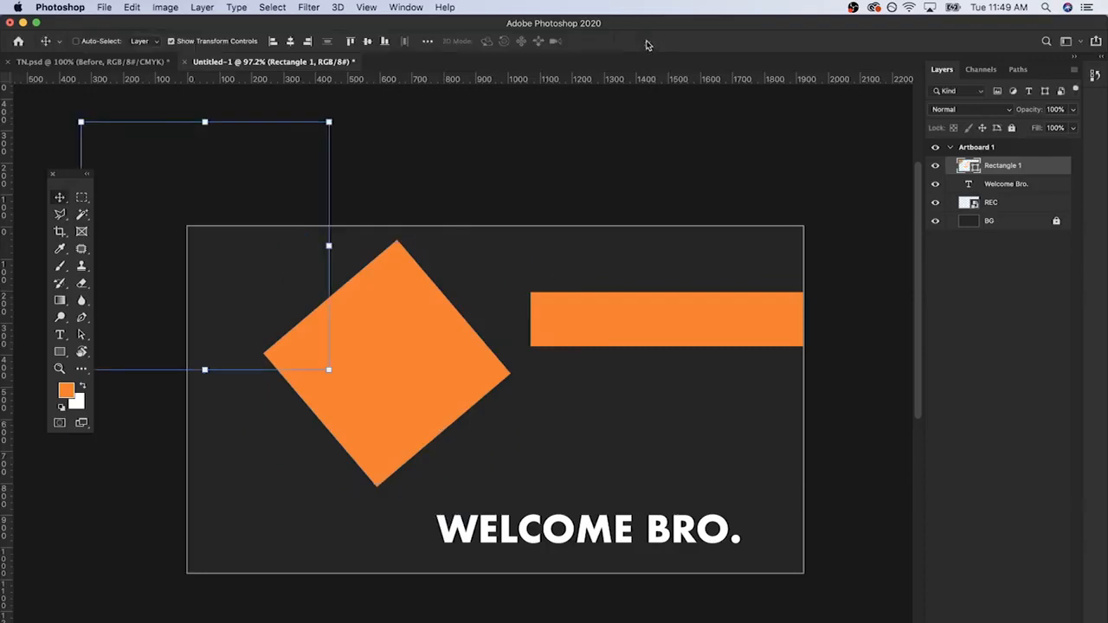
left_click(173, 41)
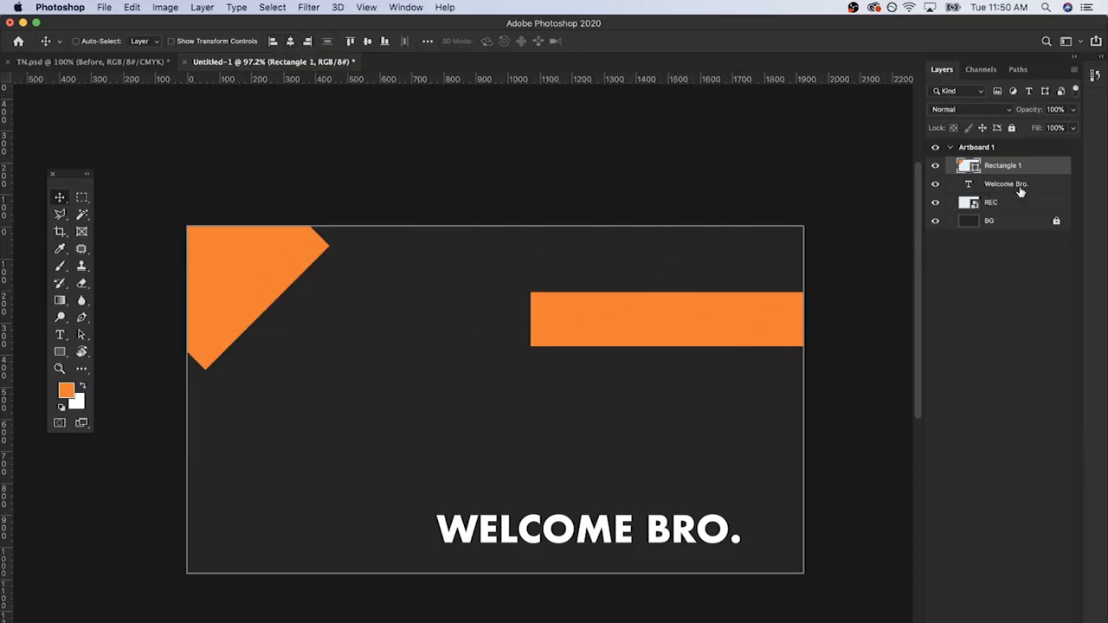
Step: Select the REC layer and toggle its visibility to check which shape it holds
left_click(966, 206)
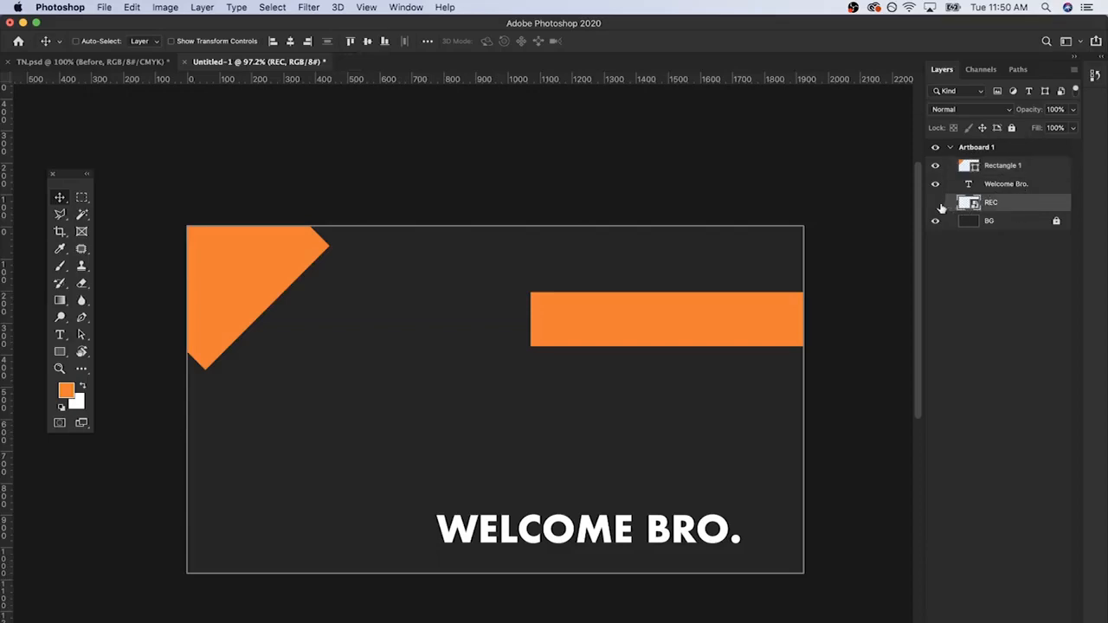
left_click(937, 204)
left_click(937, 204)
left_click(937, 204)
left_click(936, 203)
Step: Align the REC bar to the artboard's left edge, horizontal centre and right edge in turn
left_click(274, 42)
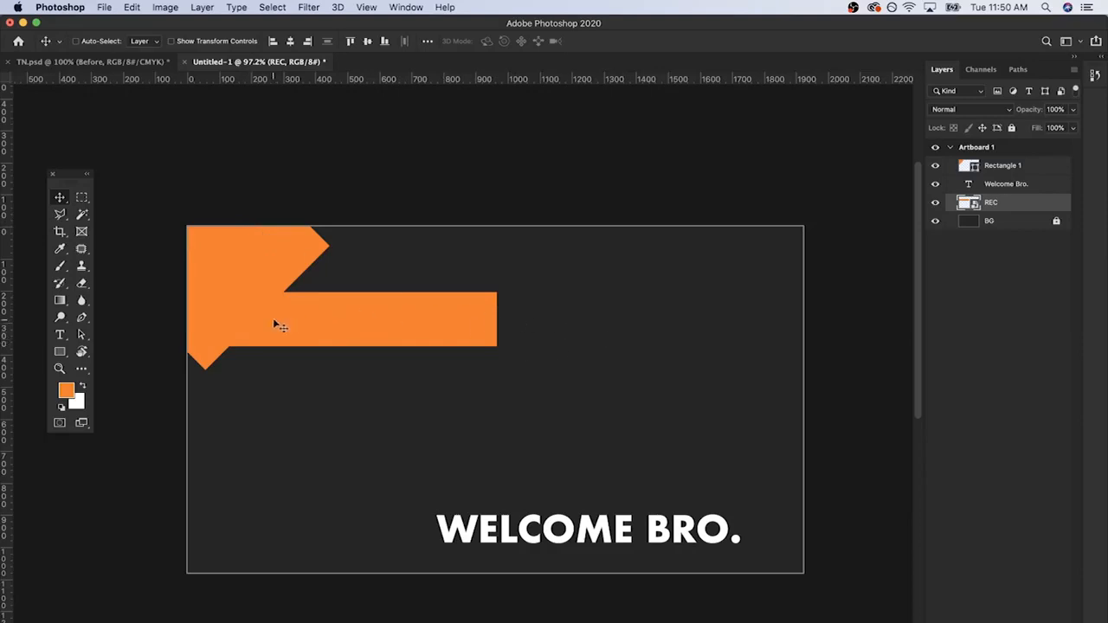
left_click(291, 42)
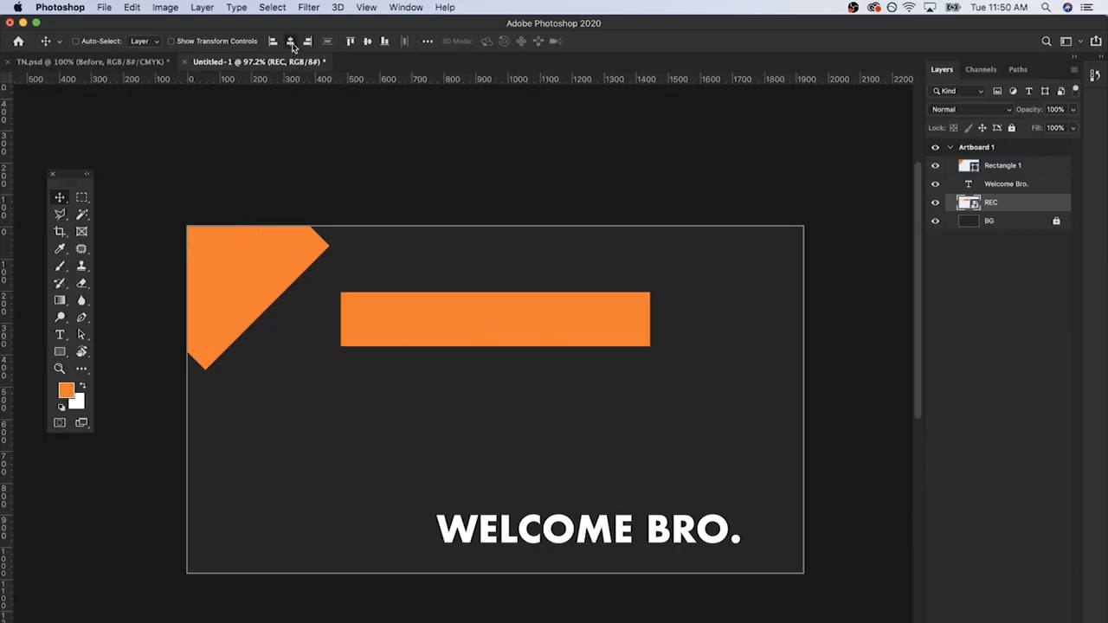
left_click(308, 42)
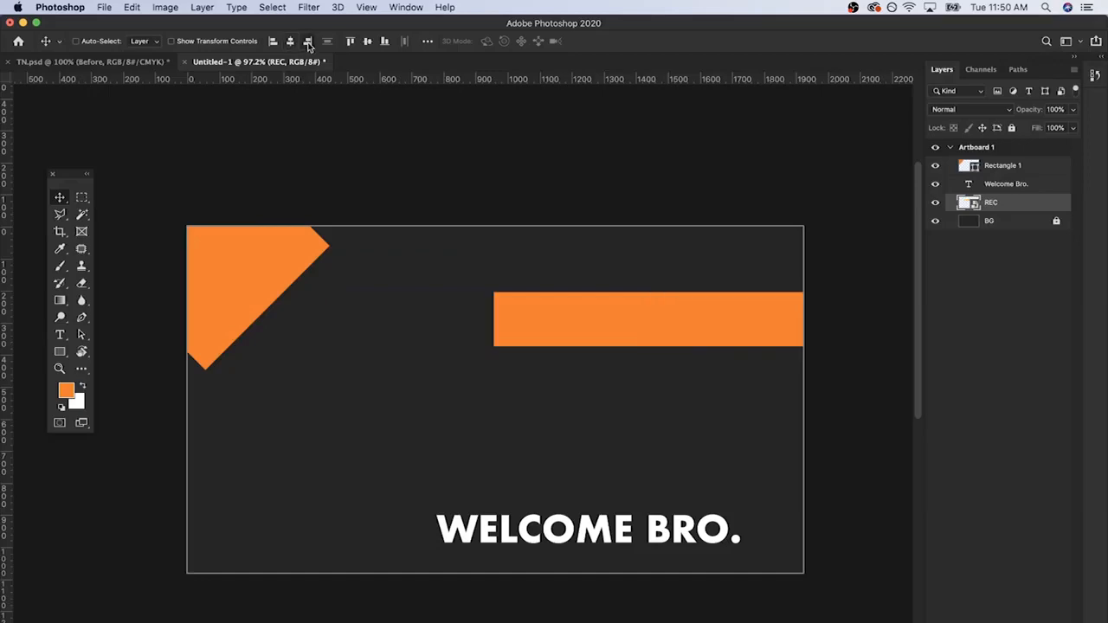
Step: Align the REC bar to the artboard's top edge, vertical centre and bottom edge in turn
left_click(351, 43)
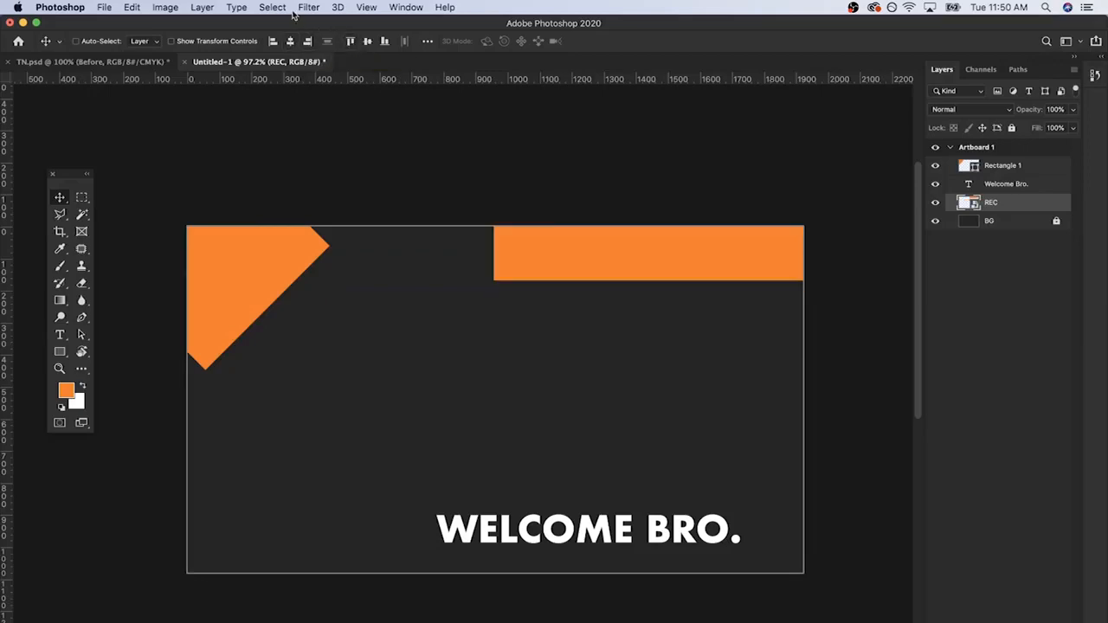
left_click(367, 42)
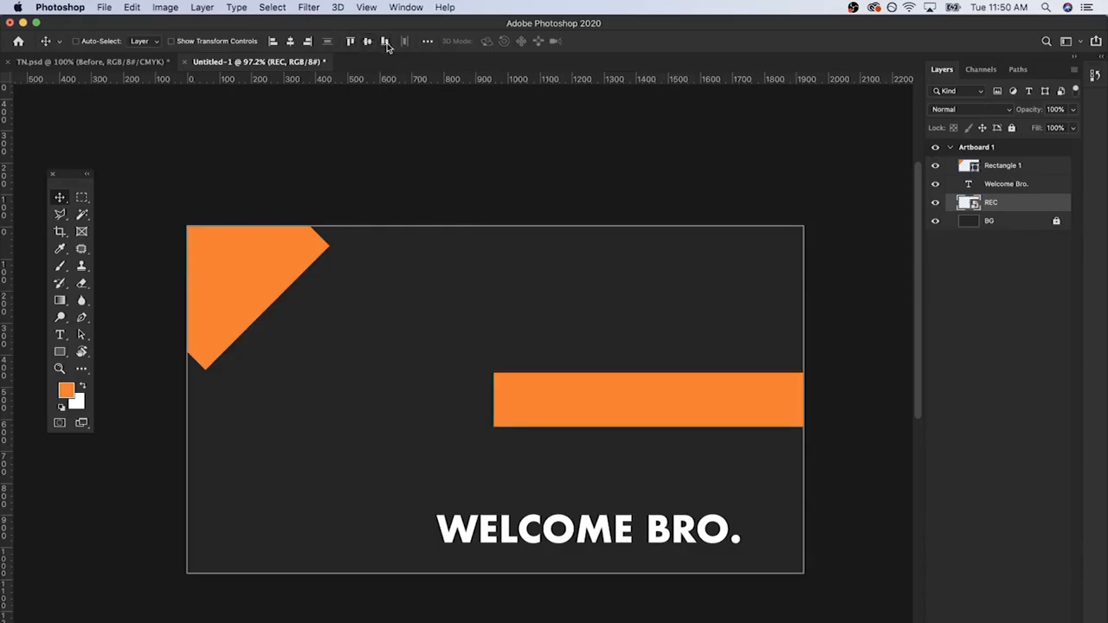
left_click(385, 42)
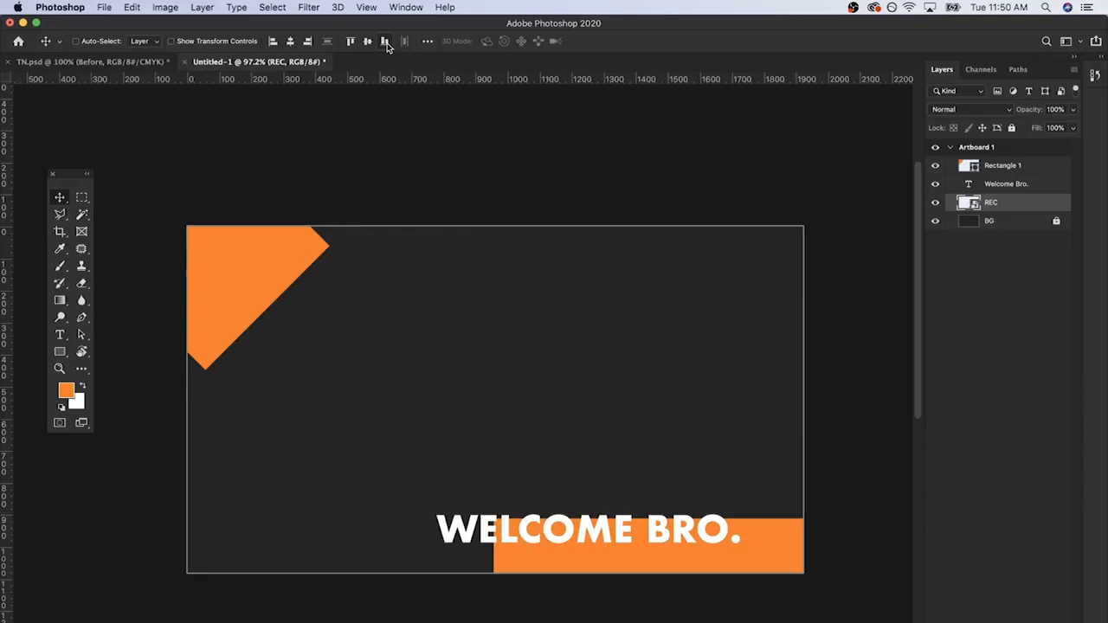
Step: Centre the REC bar horizontally on the artboard and align it to the bottom edge, trying the top, middle and left alignments first
left_click(350, 42)
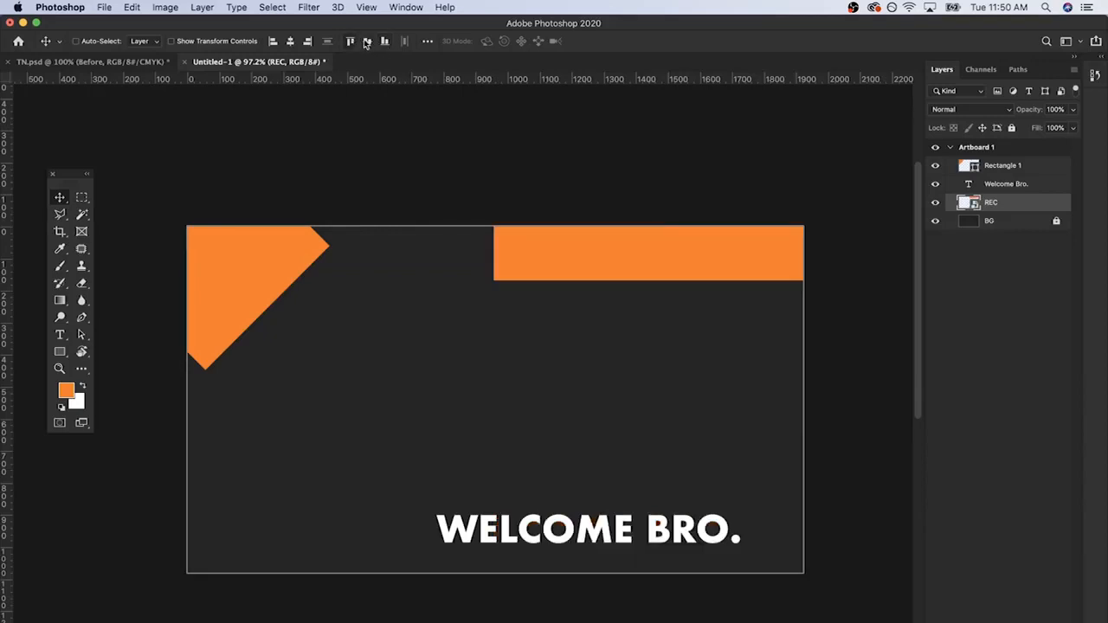
left_click(367, 42)
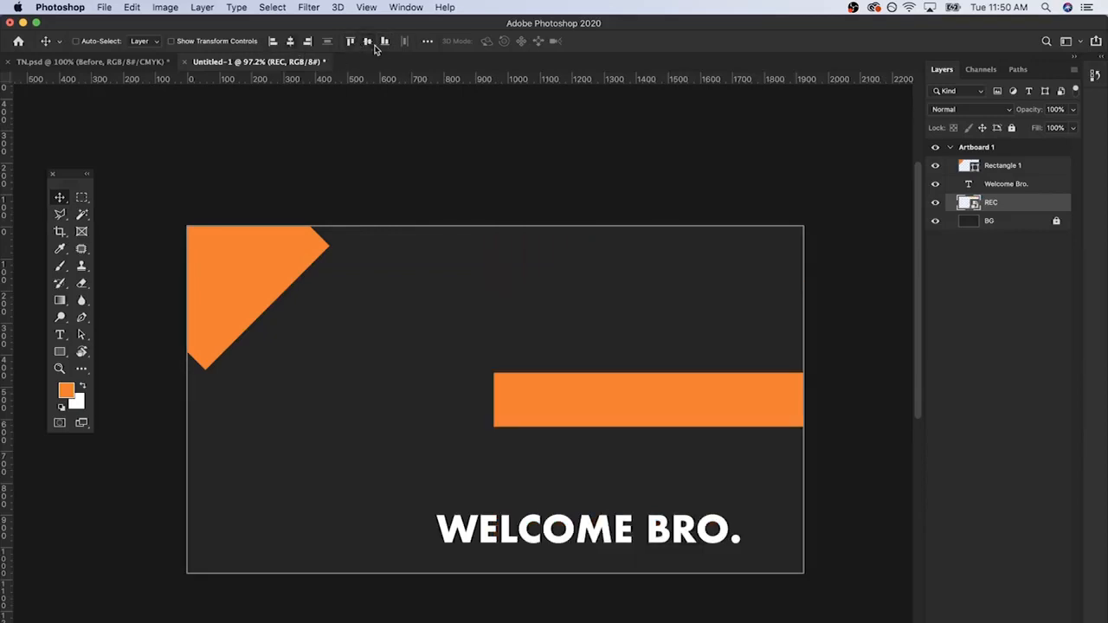
left_click(272, 43)
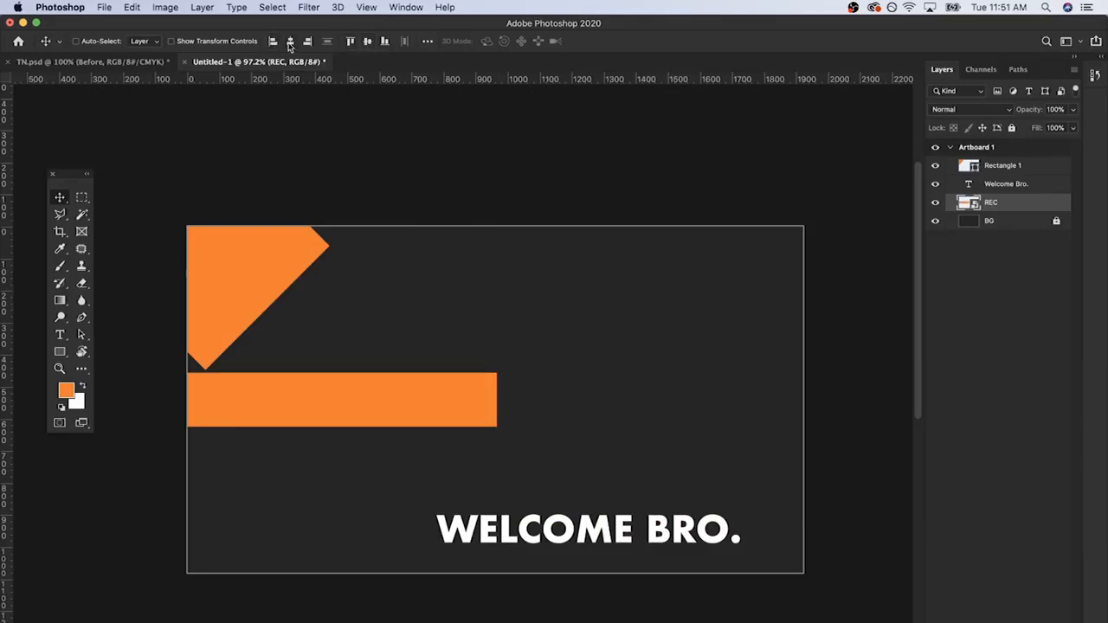
left_click(290, 42)
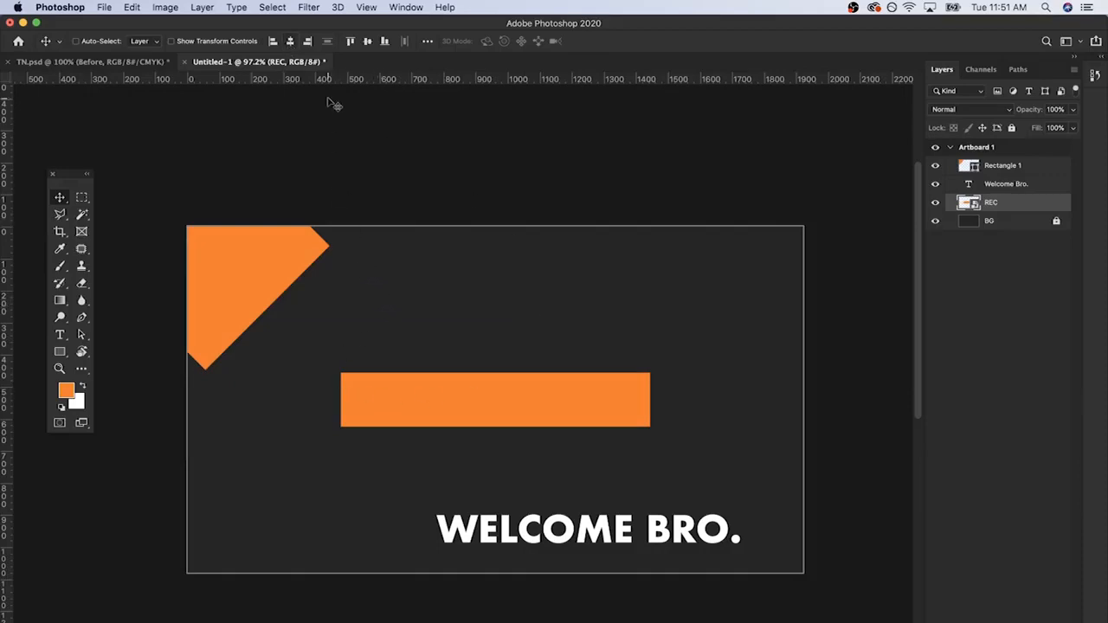
left_click(384, 42)
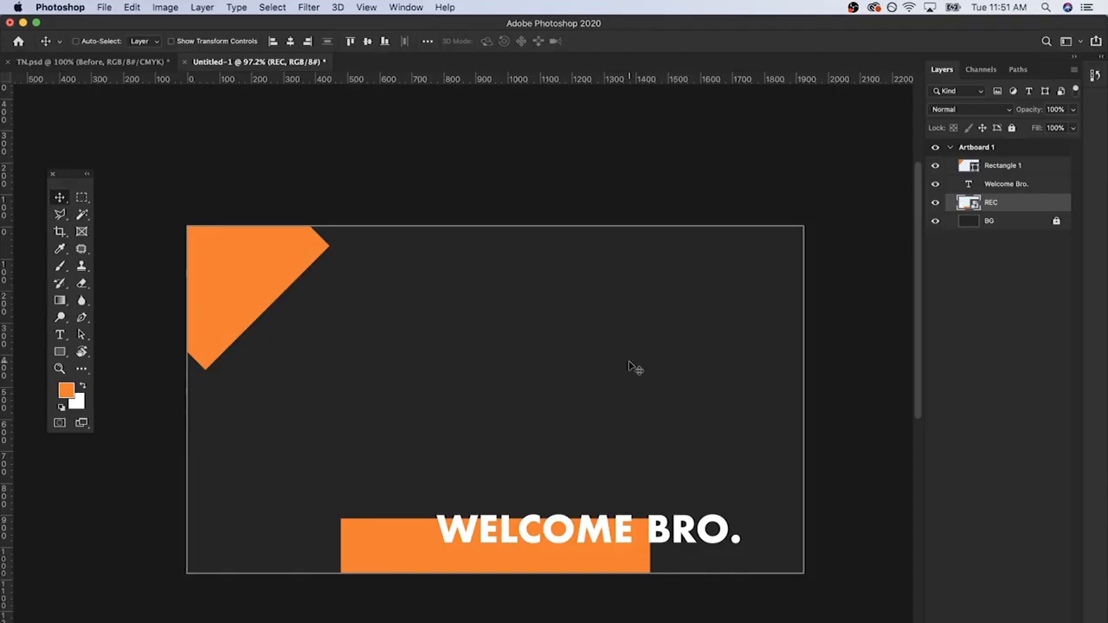
Step: Add the Welcome Bro. text to the selection and align it with the REC bar by vertical and horizontal centres
left_click(1004, 189, "shift")
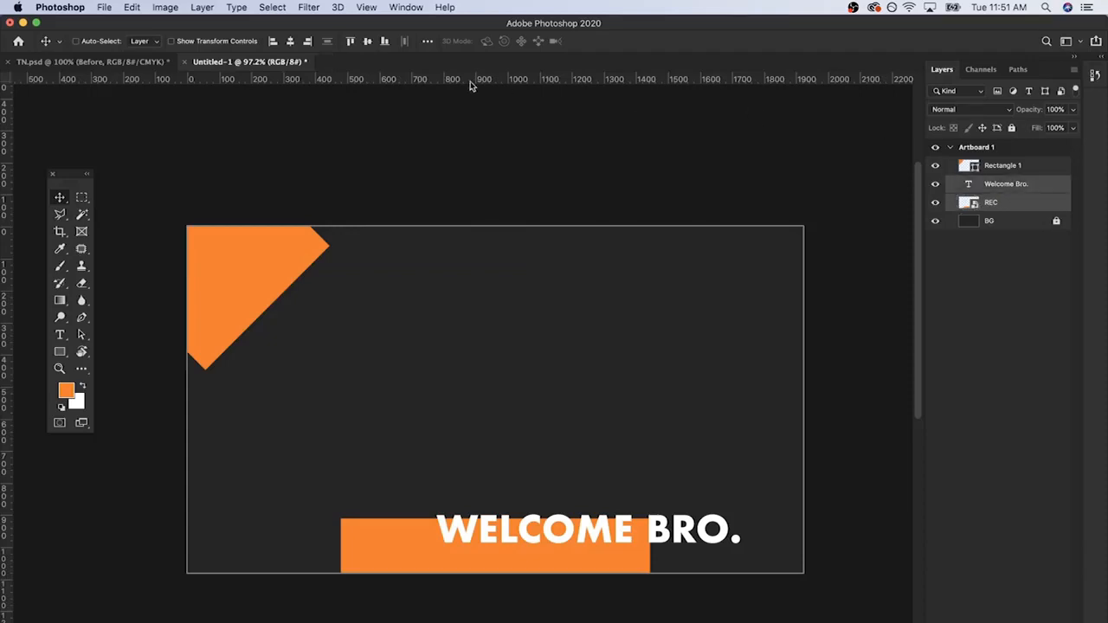
left_click(428, 41)
left_click(367, 43)
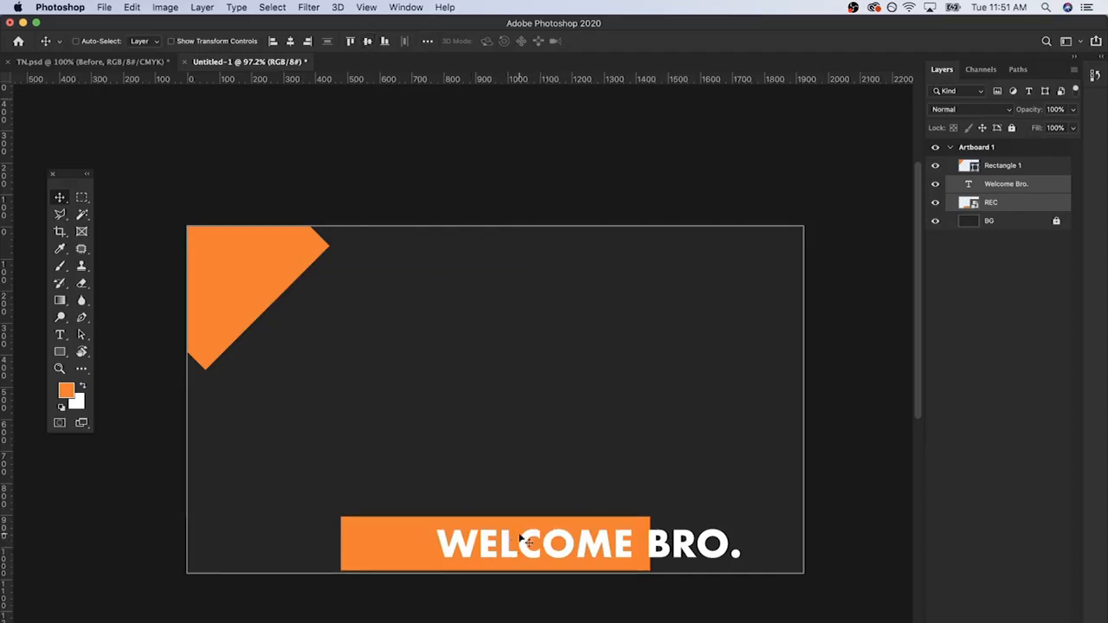
key("super")
left_click(368, 42)
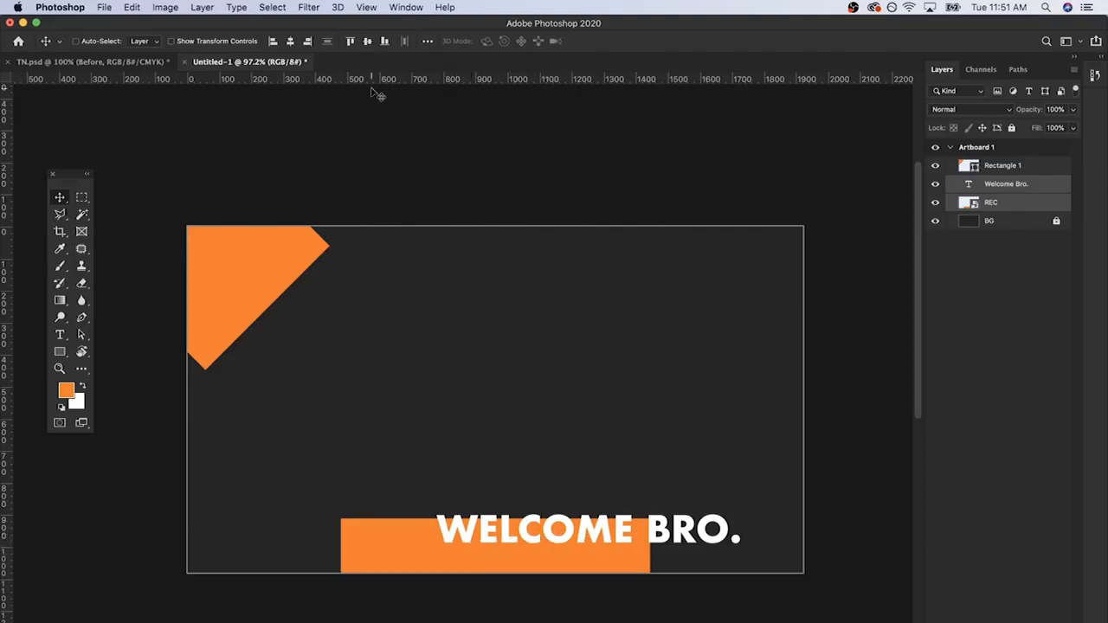
left_click(367, 42)
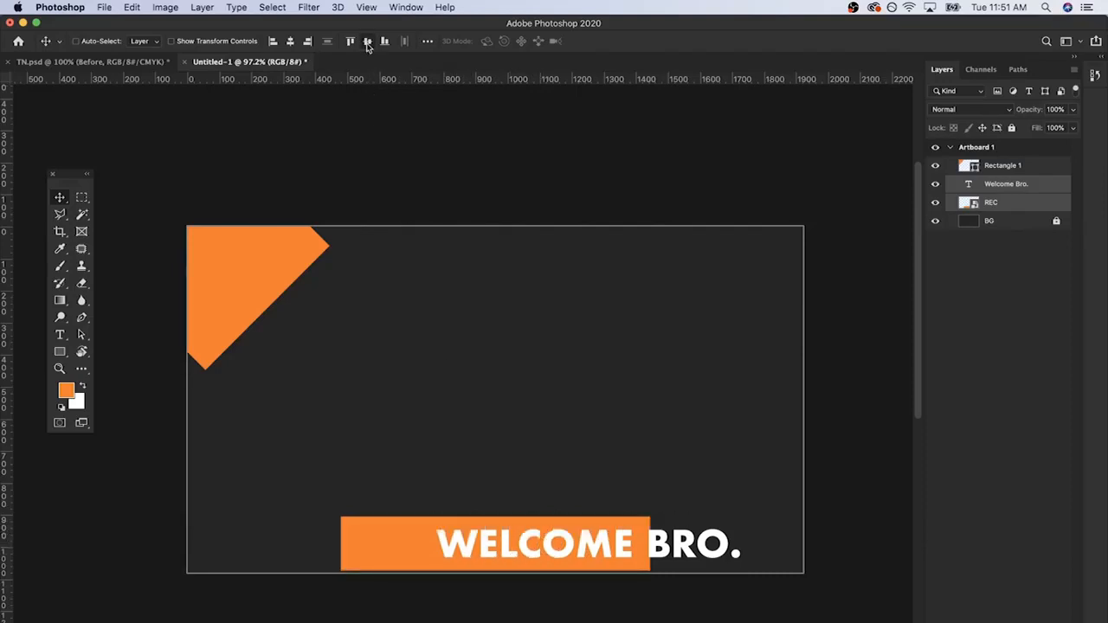
left_click(291, 42)
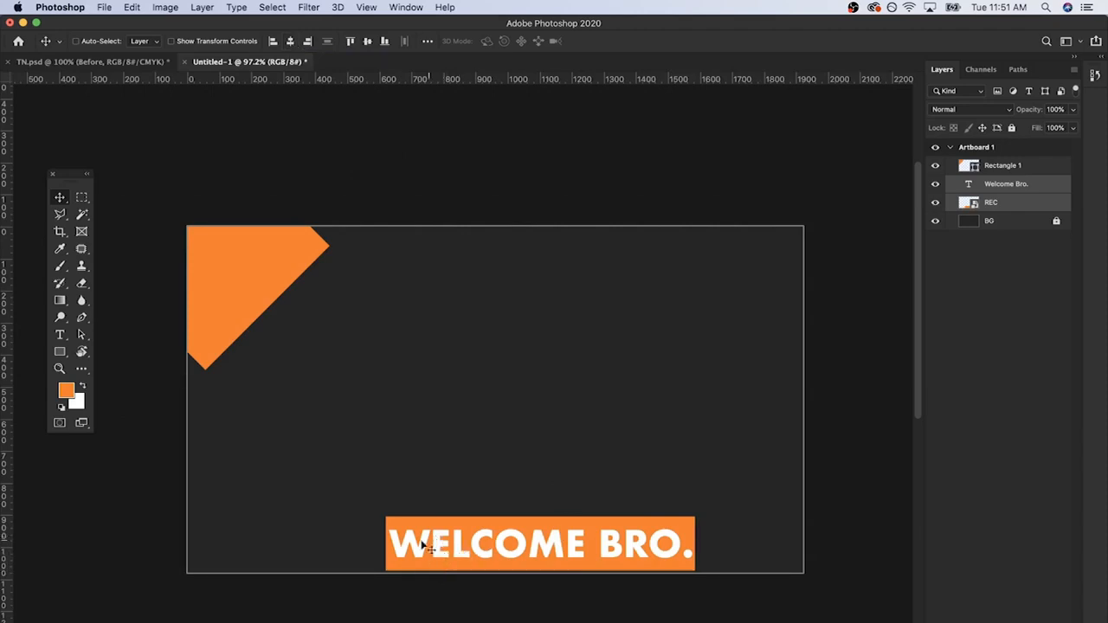
Step: Add Rectangle 1 to the selection and align all three layers to each other by vertical and horizontal centres
left_click(1043, 170, "shift")
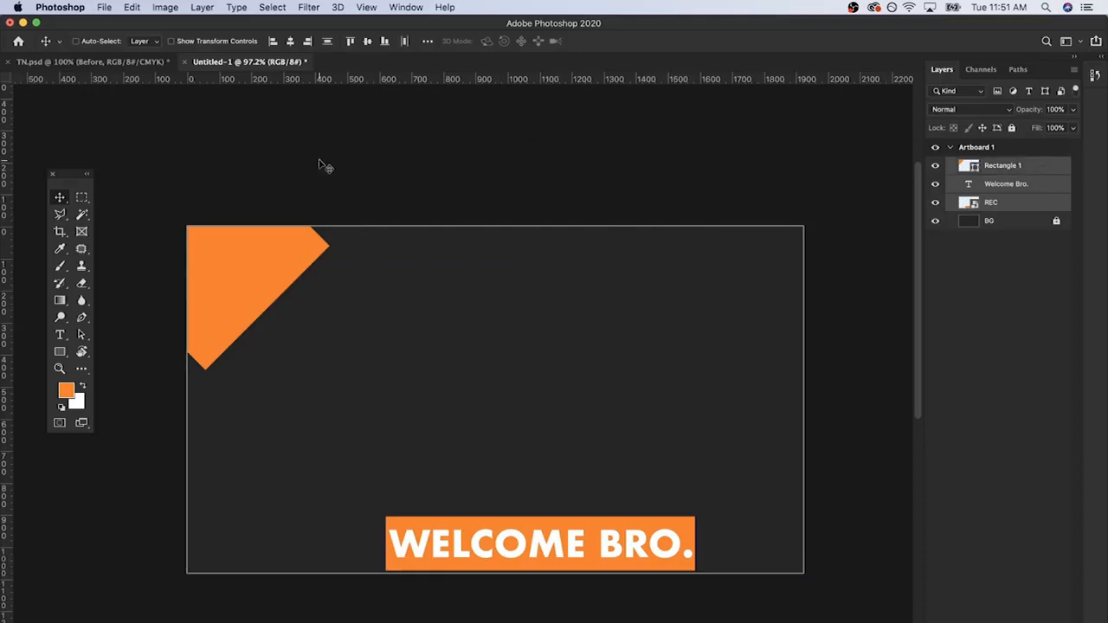
left_click(368, 43)
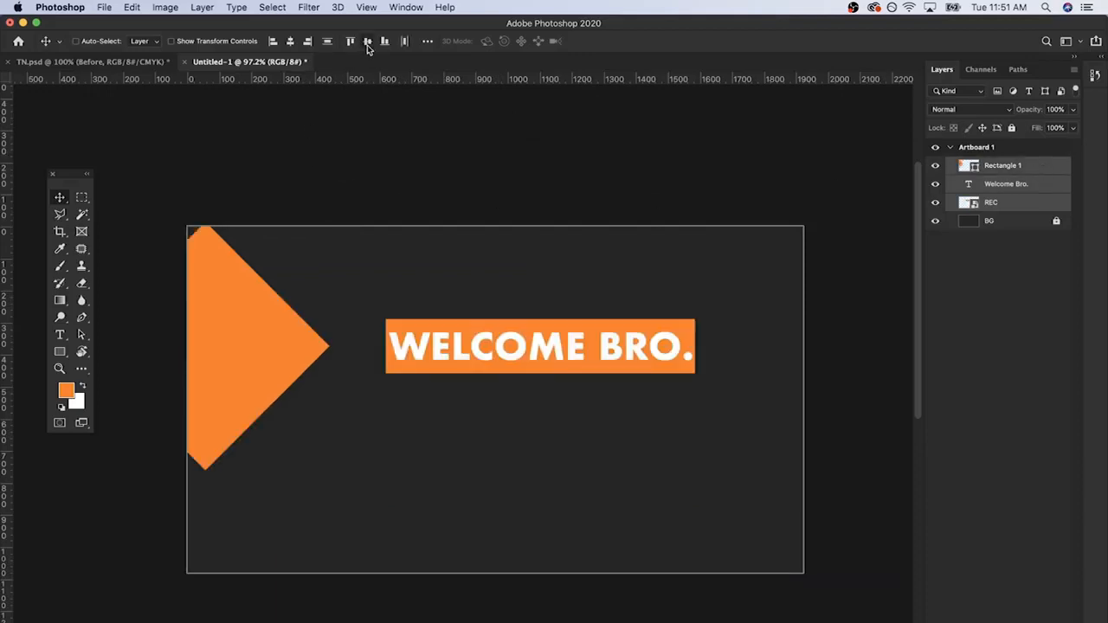
left_click(291, 42)
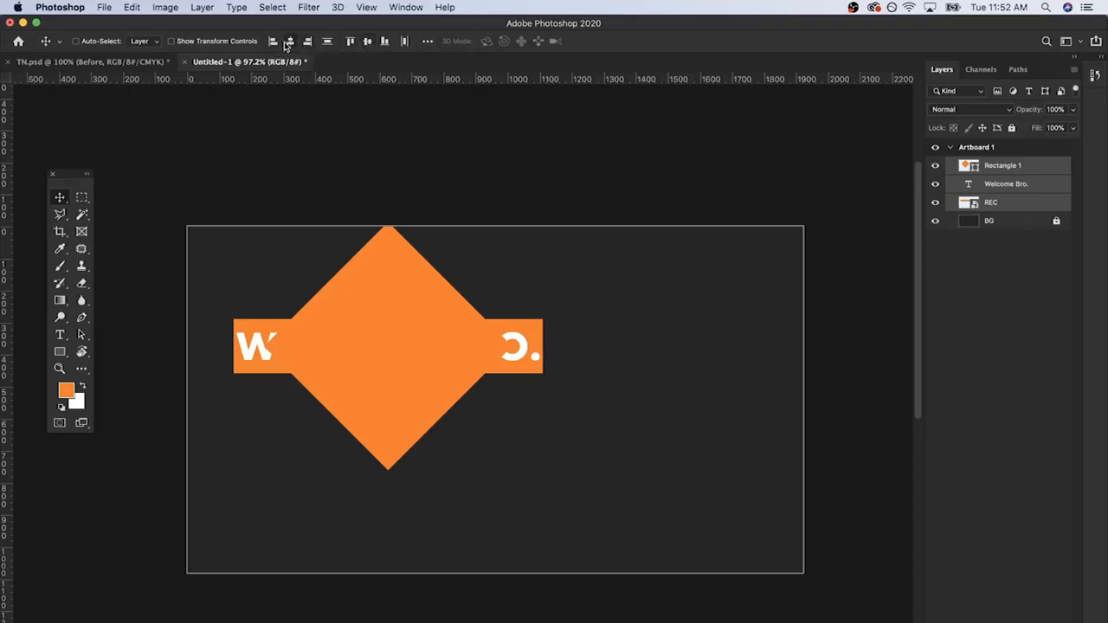
Step: Select the whole canvas and align the three selected layers to its horizontal and vertical centres
key("super")
key("super")
key("super+a")
left_click(292, 41)
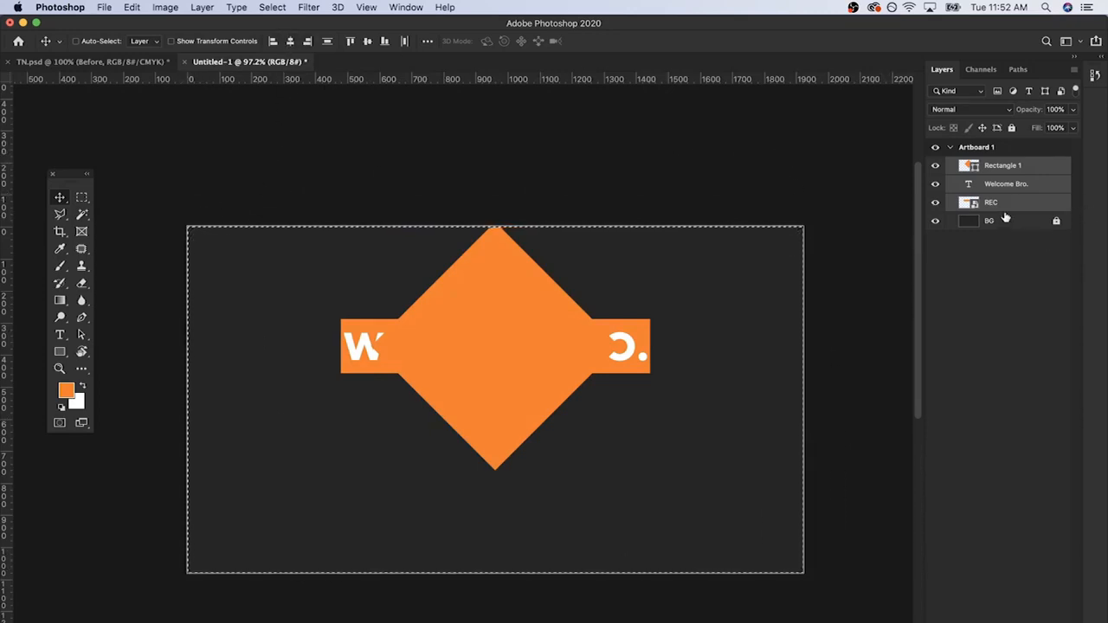
left_click(366, 42)
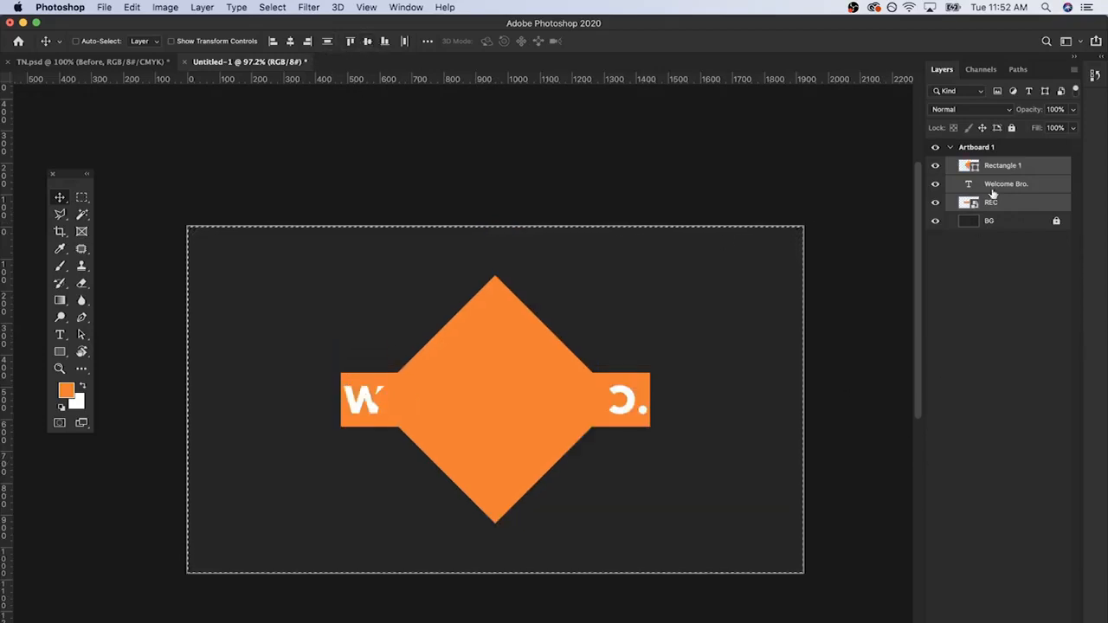
Step: Clear the canvas selection and move the Rectangle 1 layer below REC in the layer stack
left_click(1022, 173)
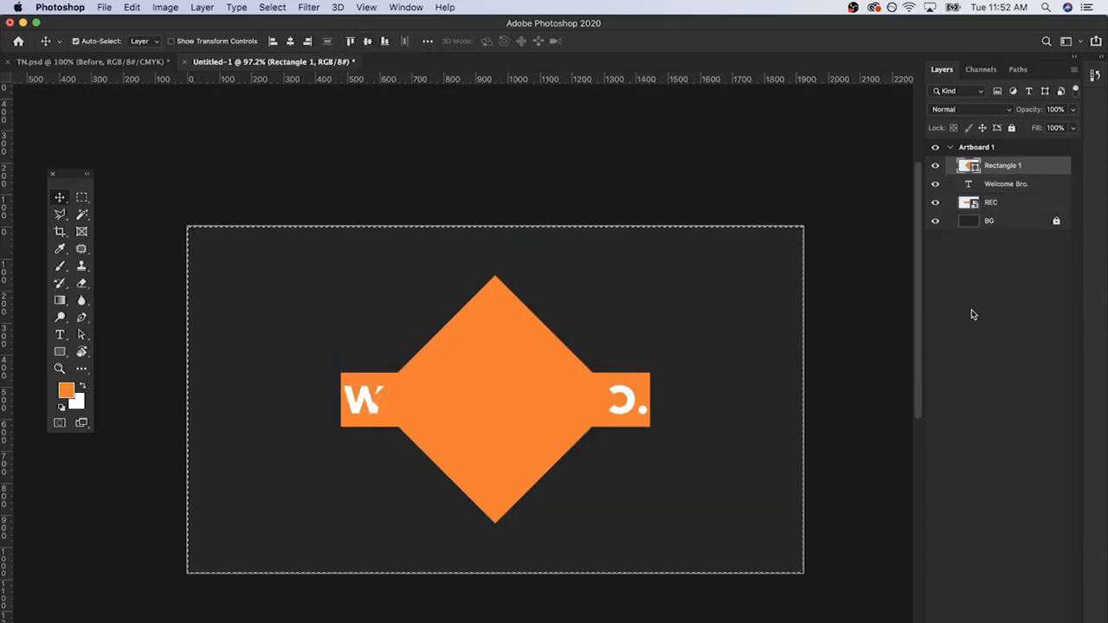
key("super+d")
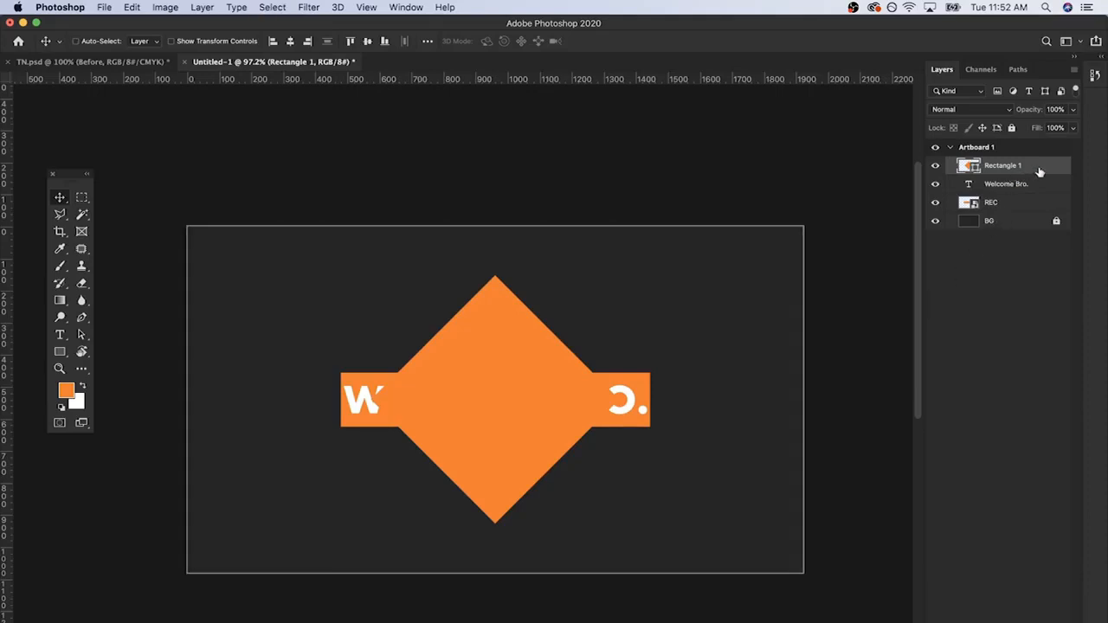
left_click_drag(1039, 171, 1036, 206)
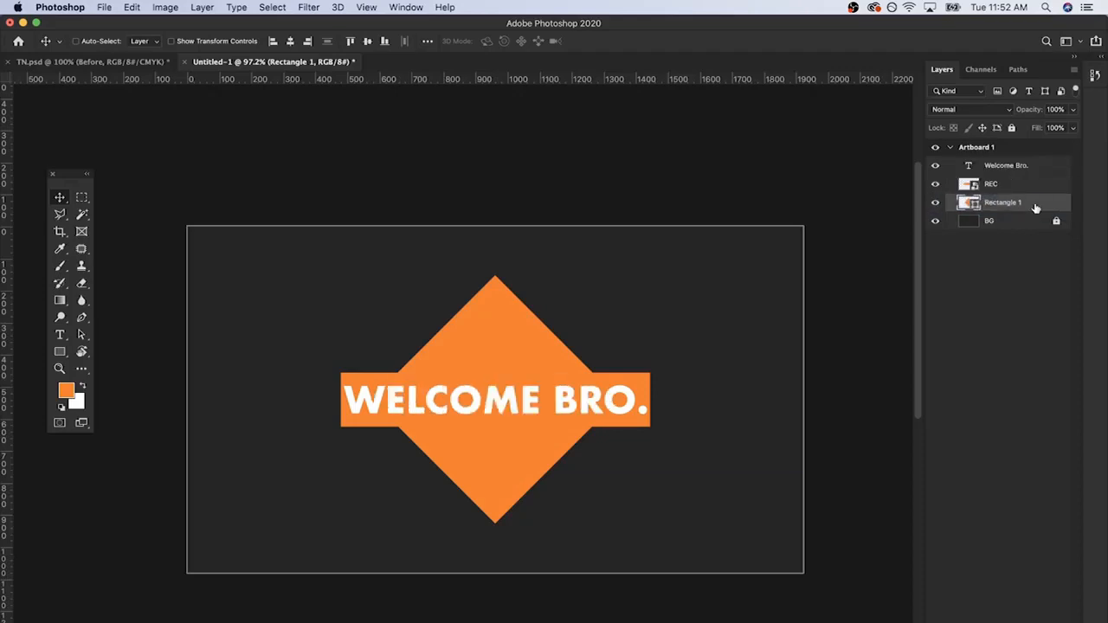